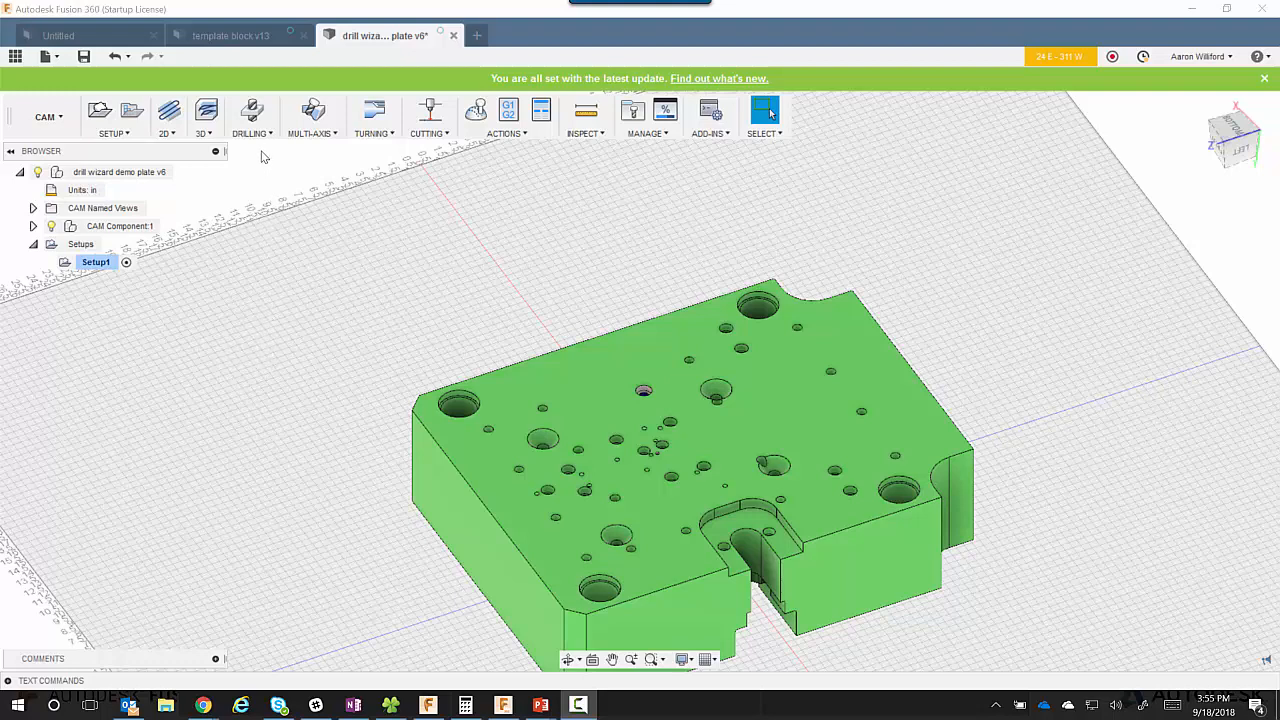
Step: Start the Drill Wizard for Setup1, widen its window to show more hole-group columns and reposition it
click(252, 133)
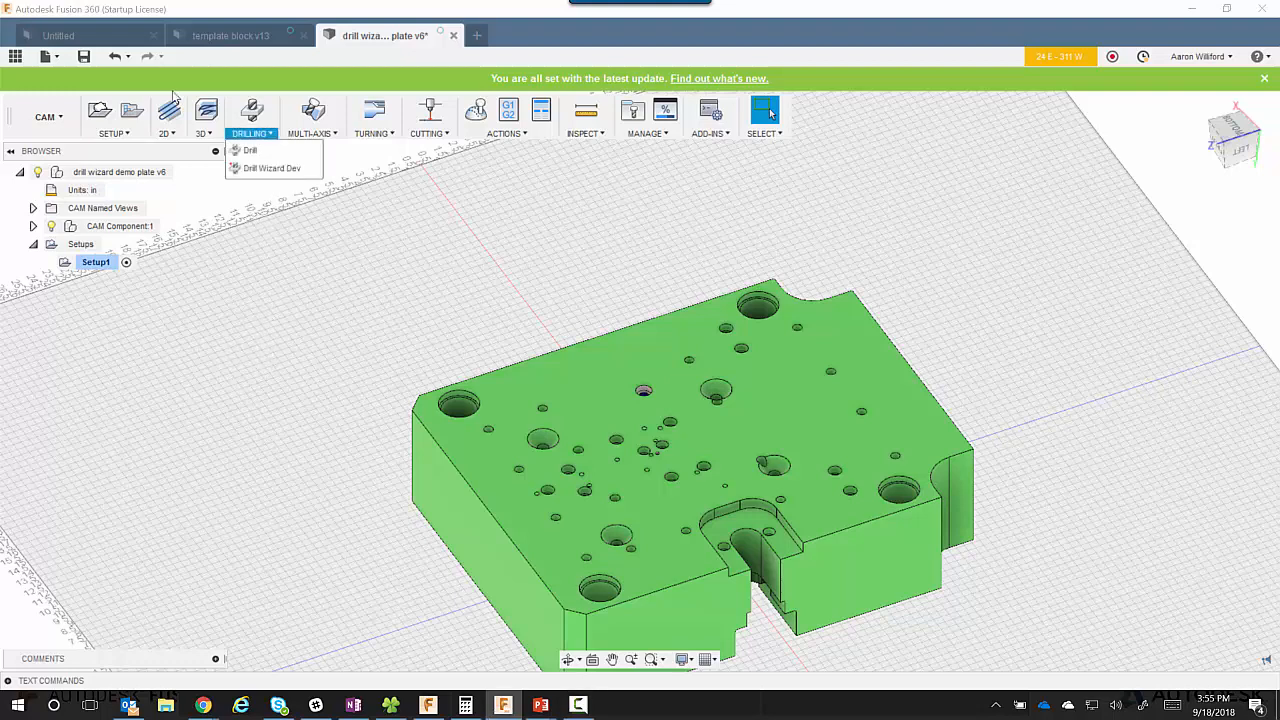
click(263, 170)
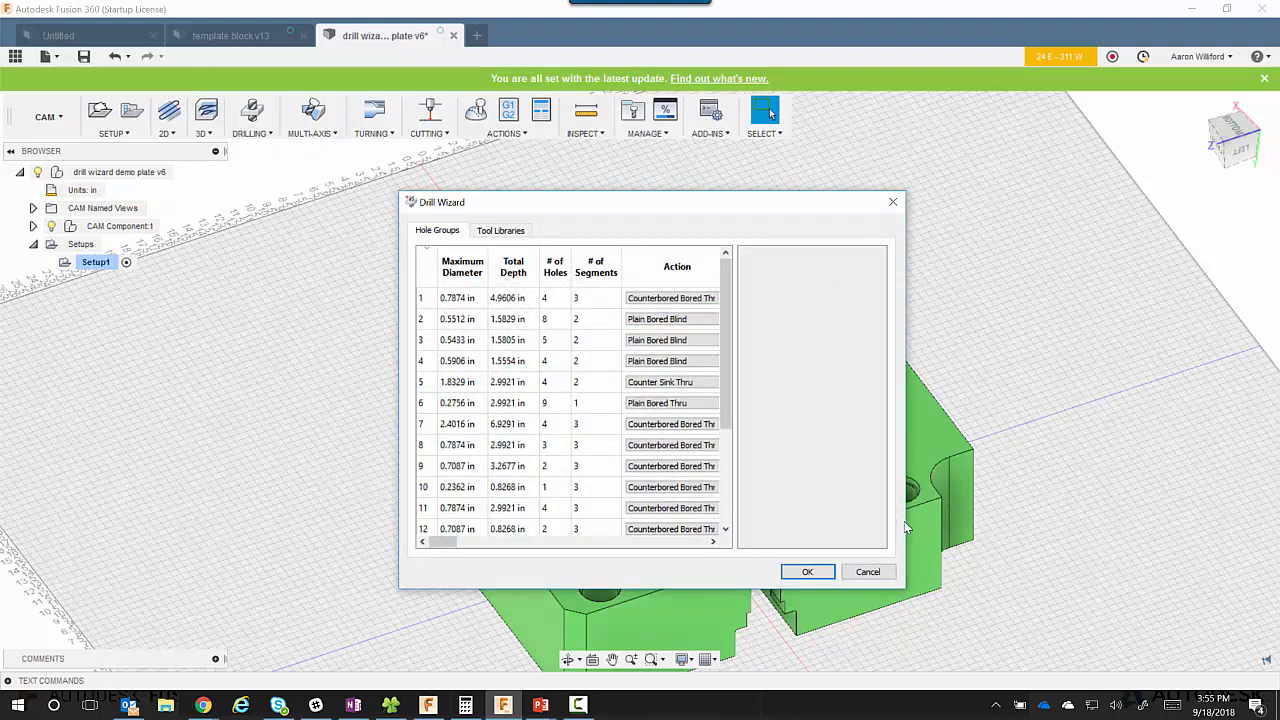
drag(904, 521, 1064, 517)
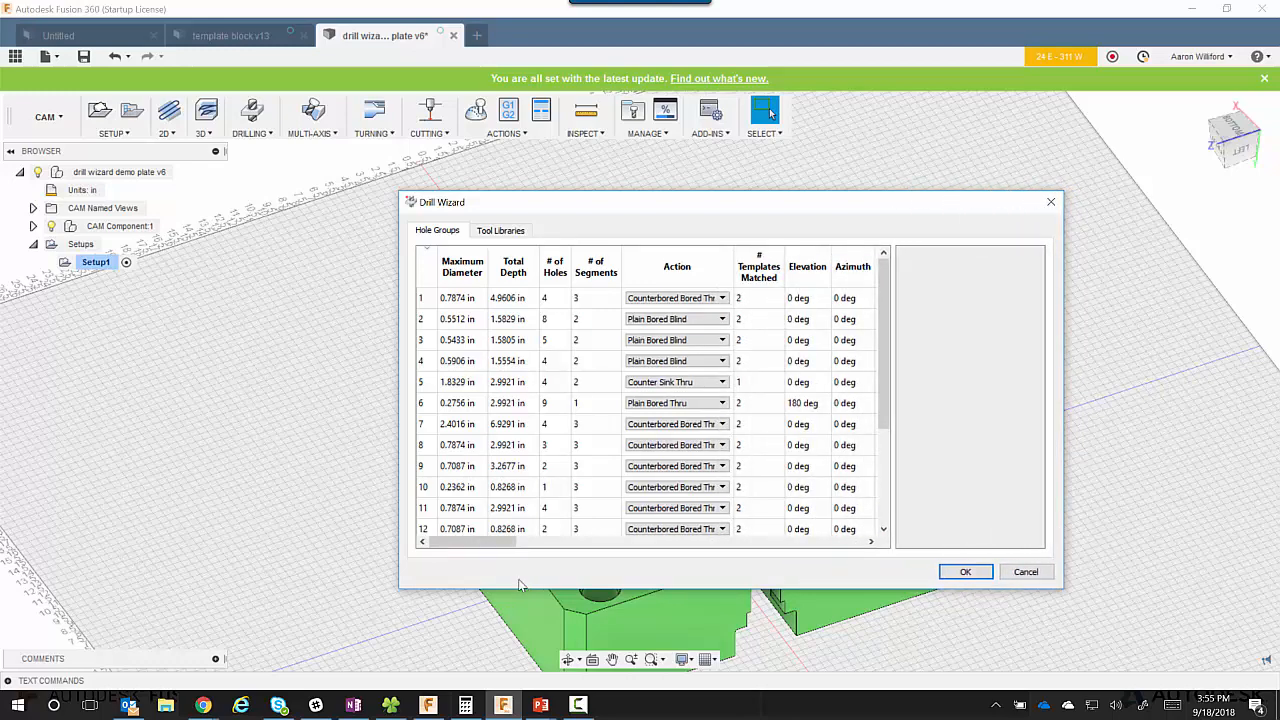
drag(610, 212, 314, 204)
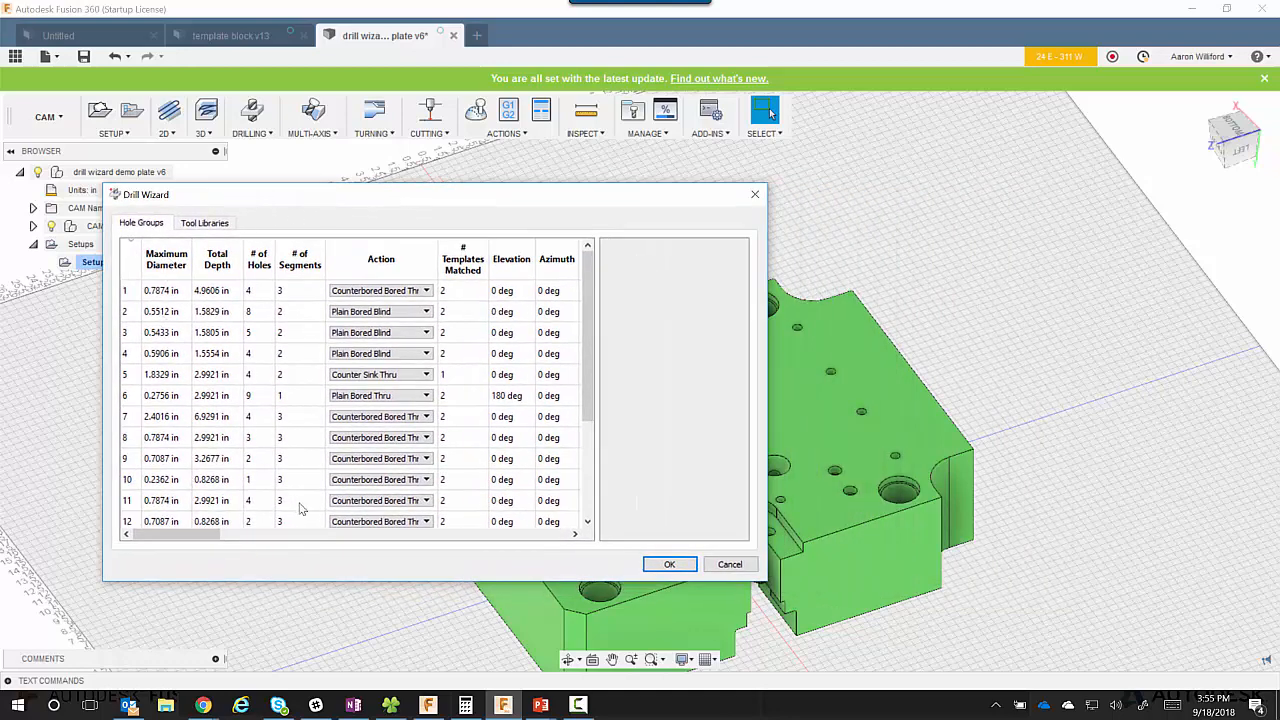
drag(544, 200, 503, 240)
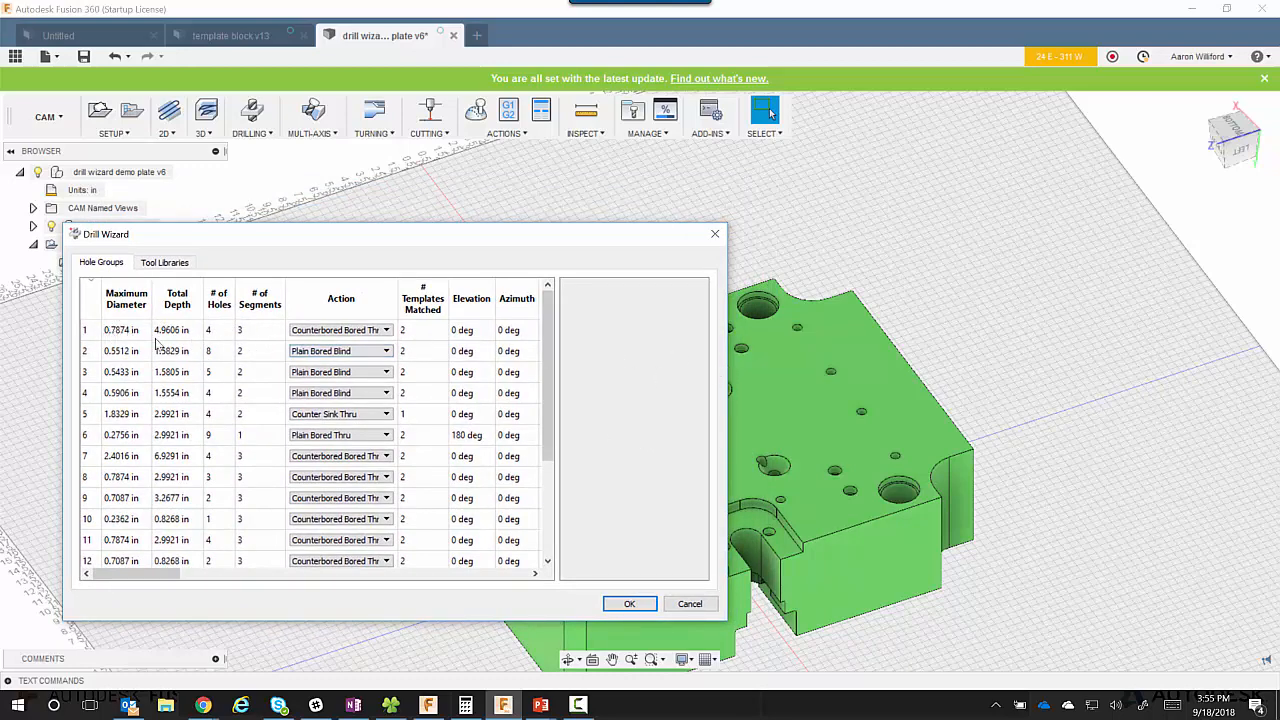
Step: Preview hole group 1 with its holes visible on the plate and set its action to Counterbored Thru
click(136, 335)
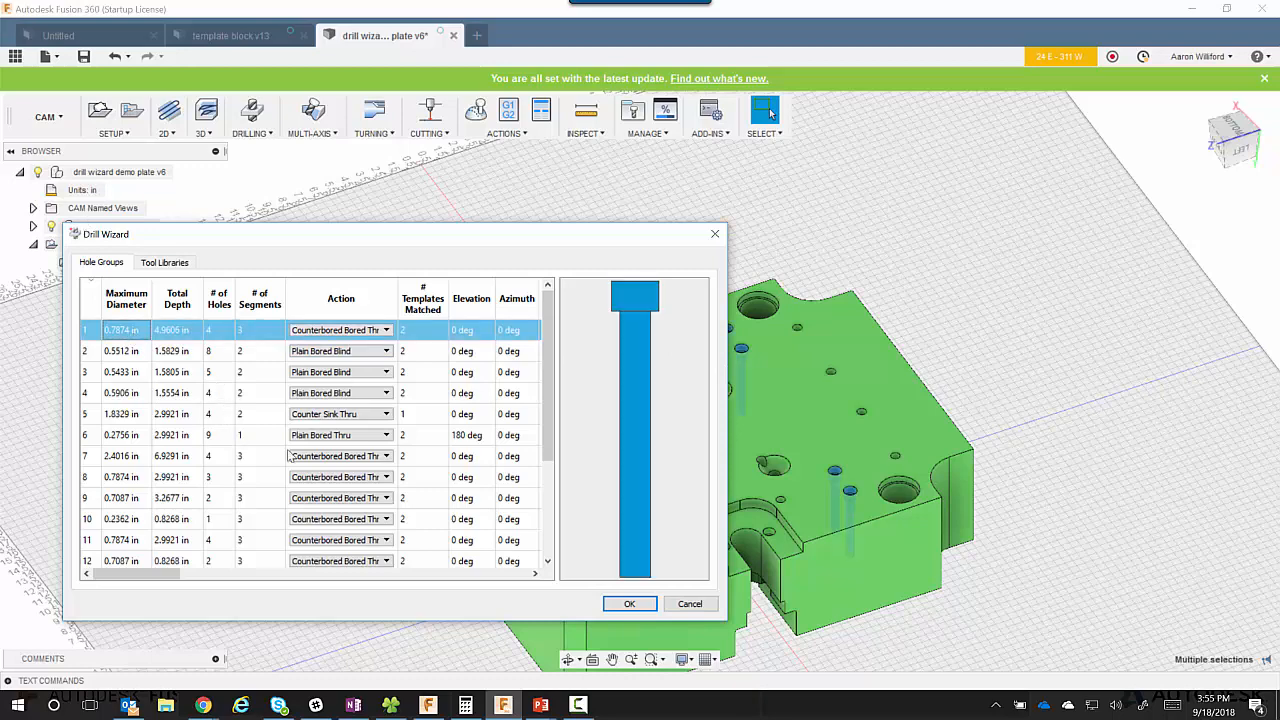
drag(547, 257, 463, 84)
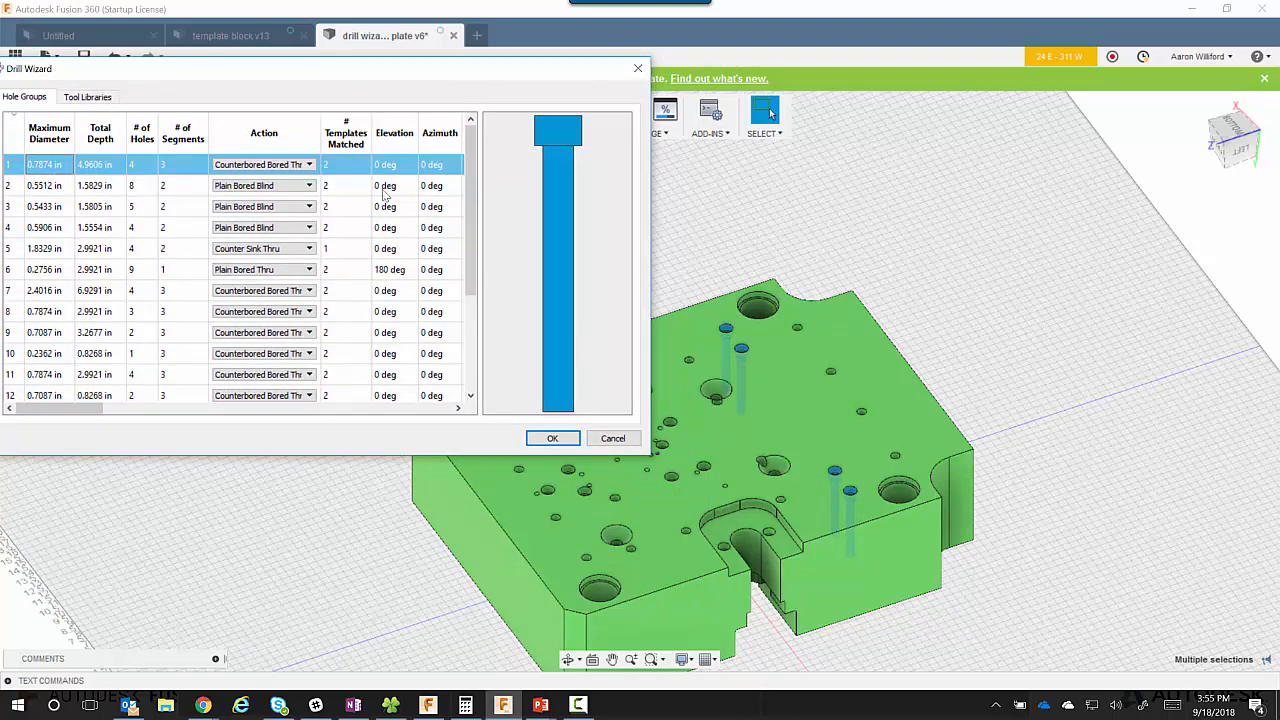
drag(358, 68, 424, 116)
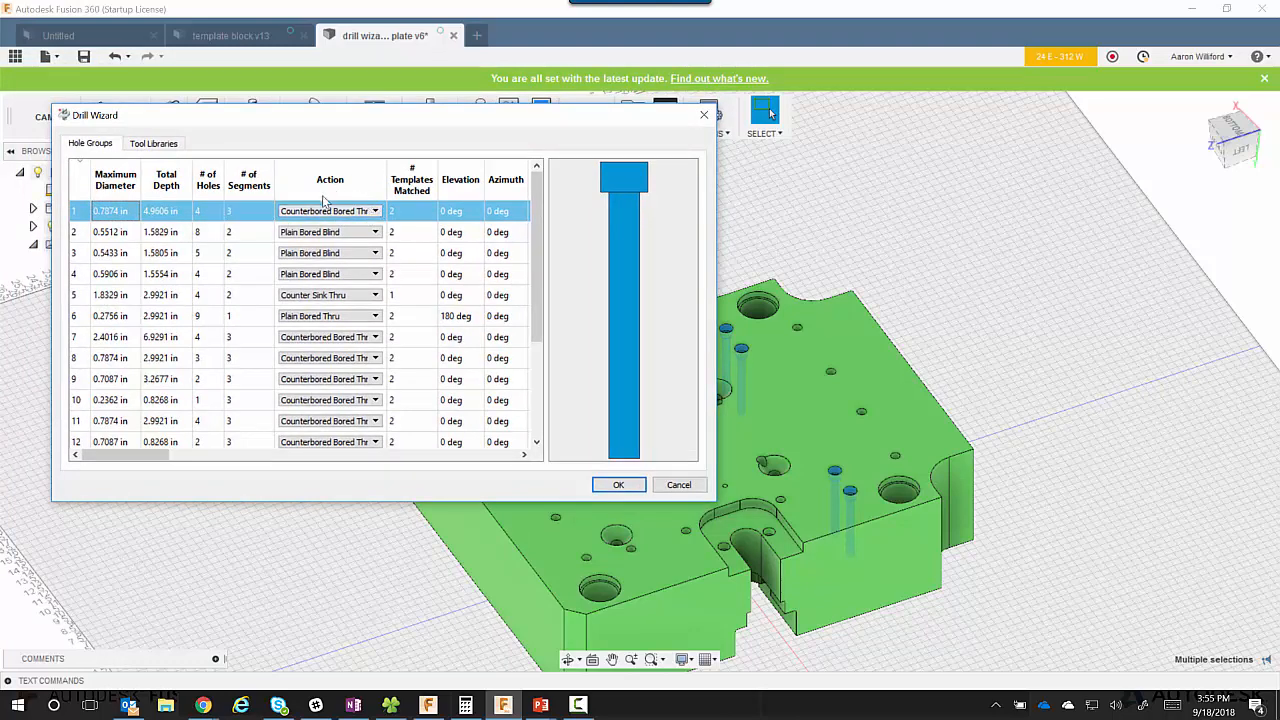
click(375, 211)
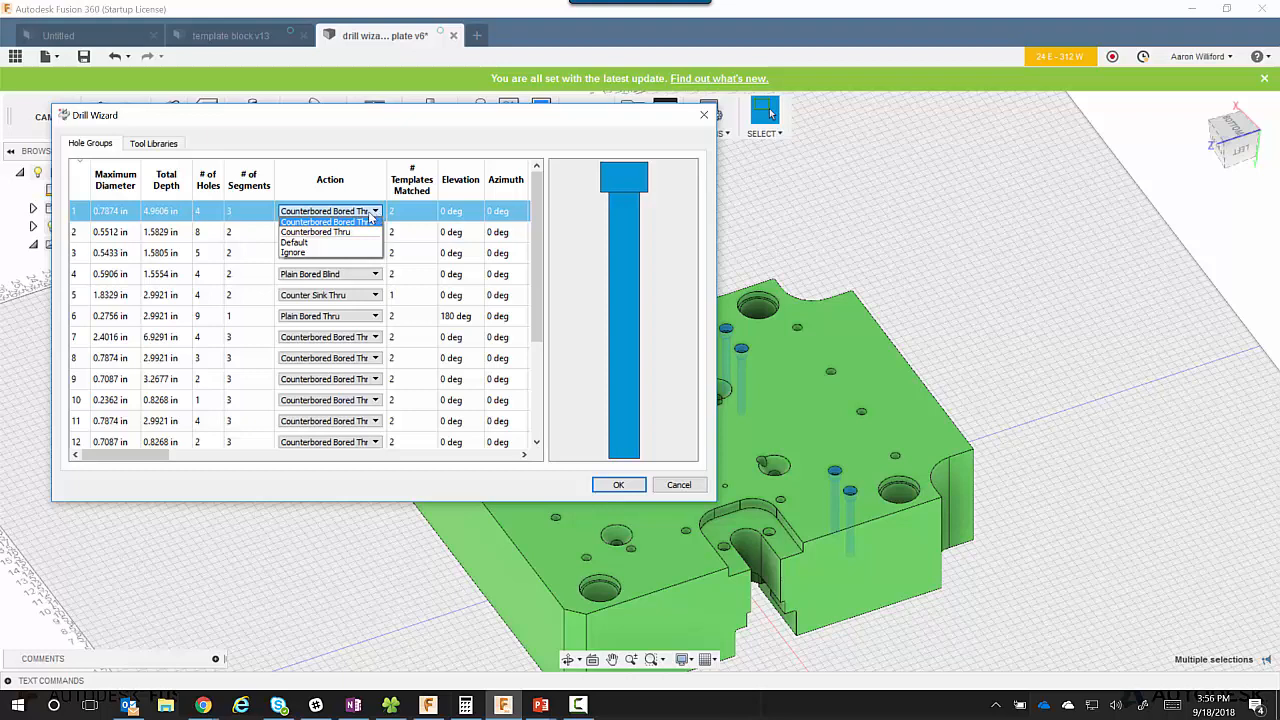
click(340, 232)
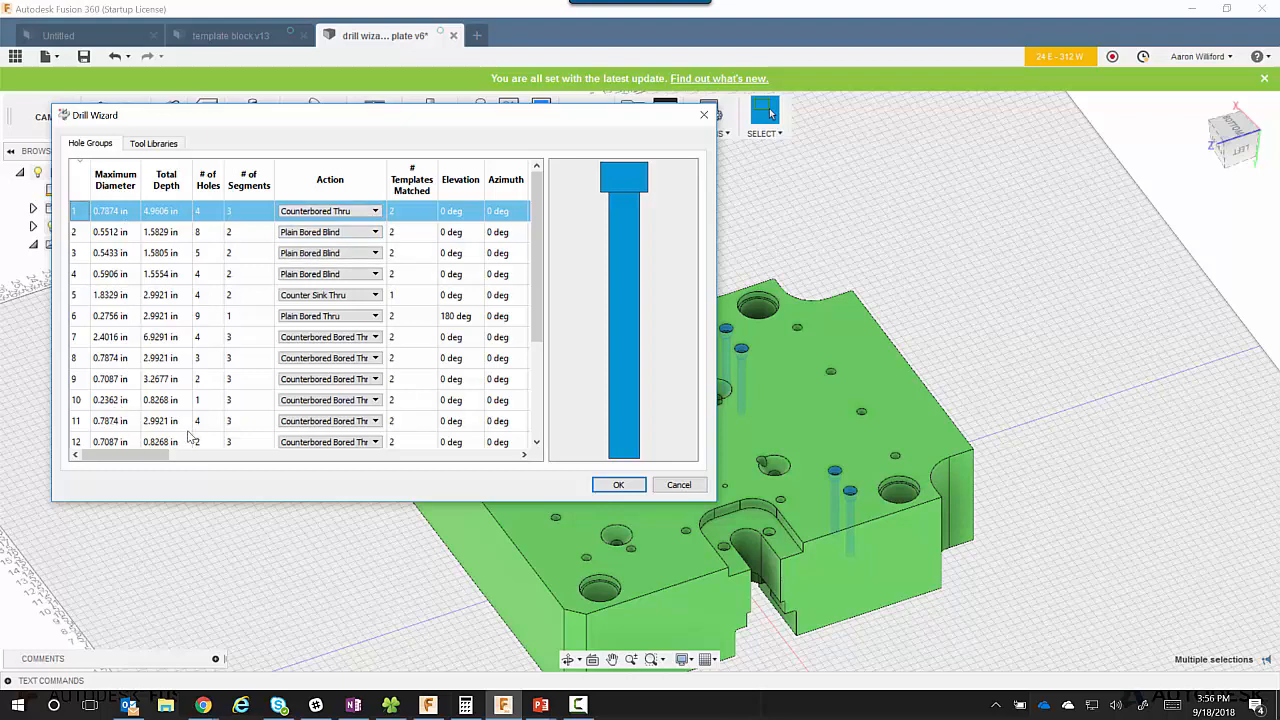
Step: Sort the hole groups by maximum diameter in both directions, and finally by elevation in descending order
click(122, 185)
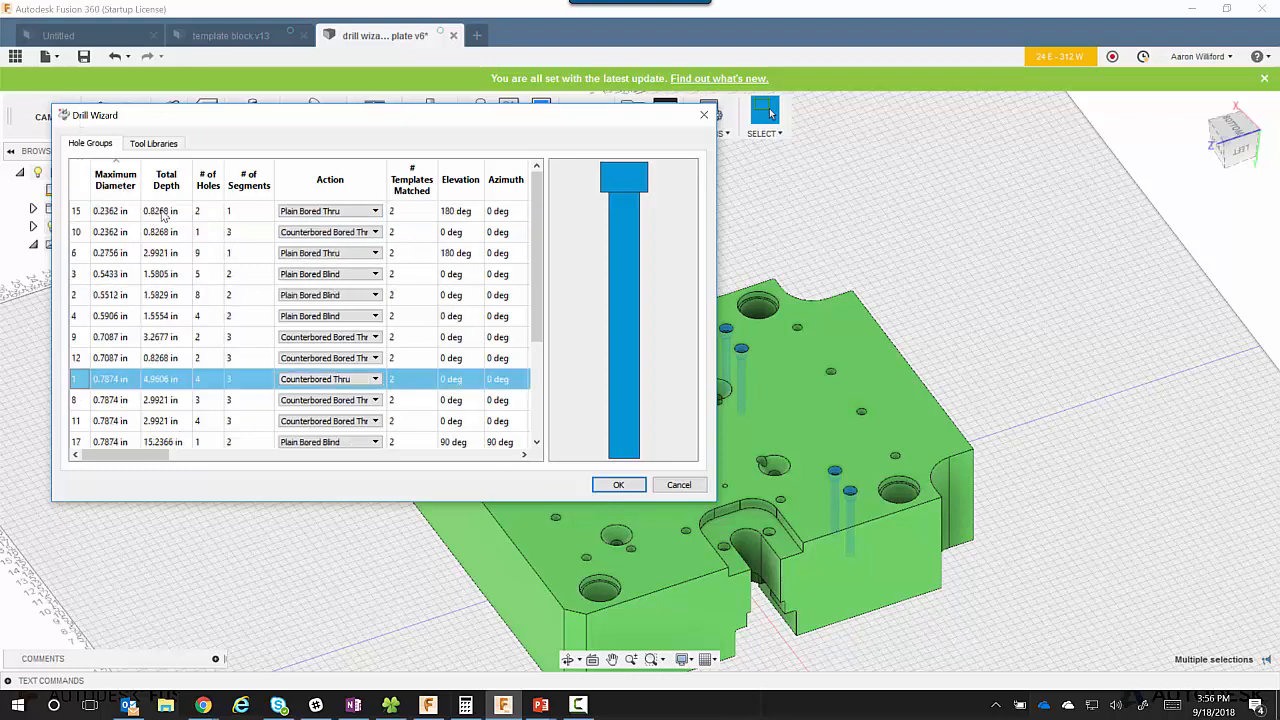
click(115, 185)
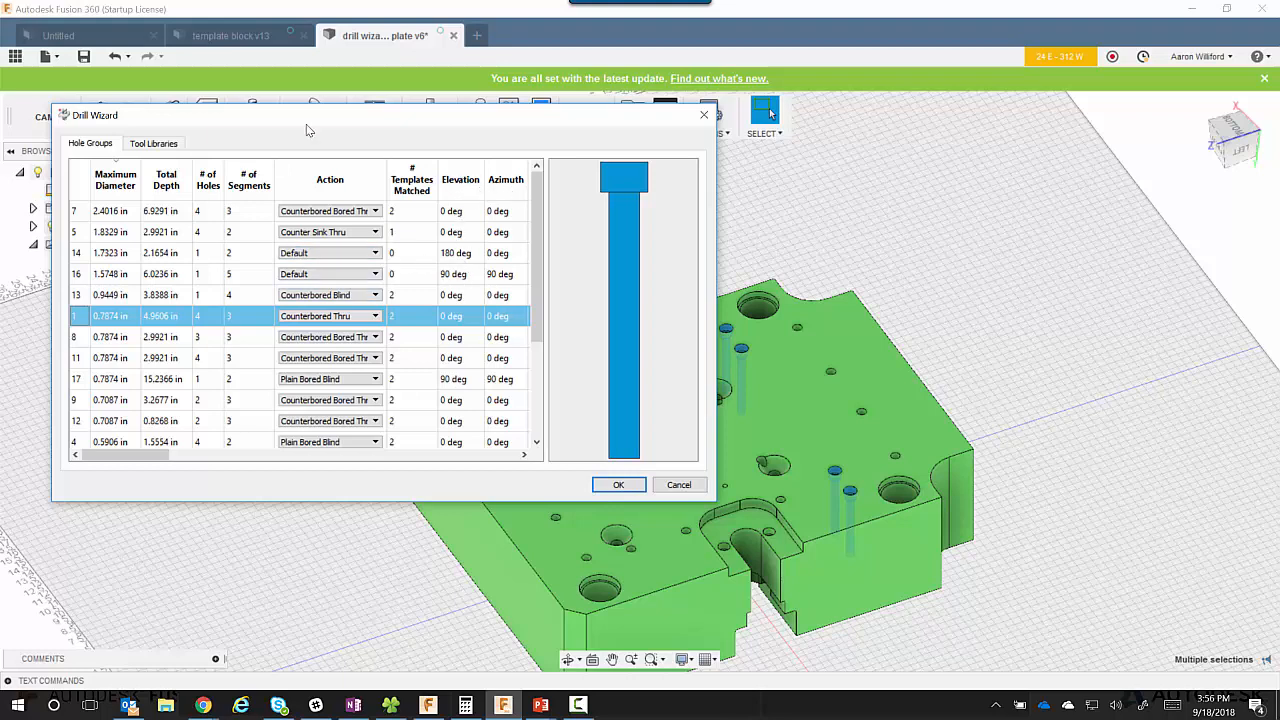
click(460, 182)
click(452, 184)
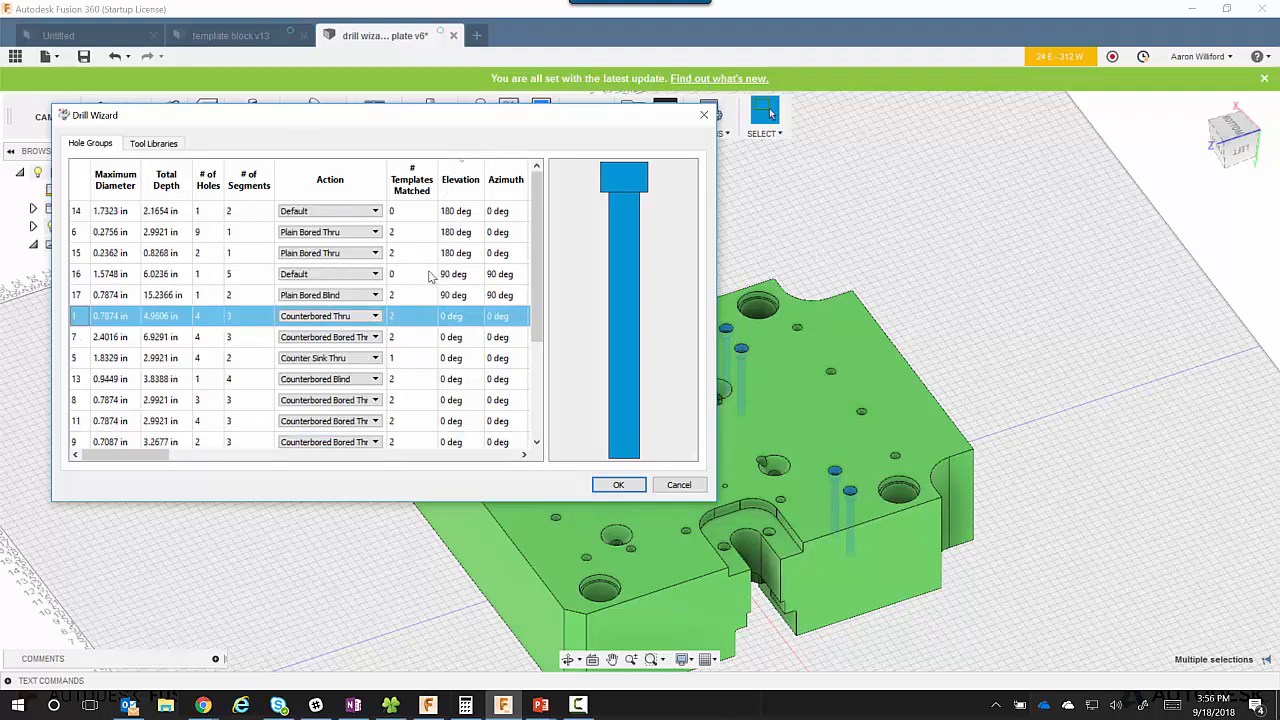
Step: Set the action to Ignore for all hole groups at 180 and 90 degrees elevation: 14, 6, 15, 16 and 17
click(371, 213)
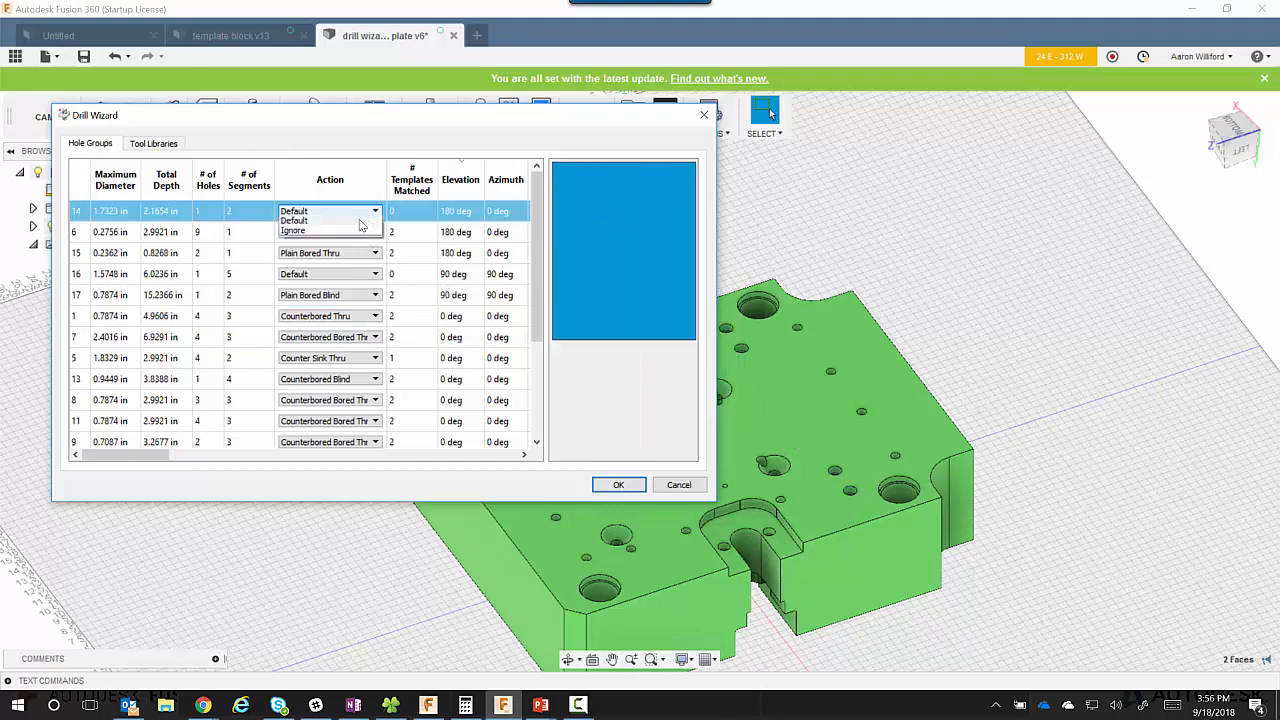
click(350, 236)
click(350, 236)
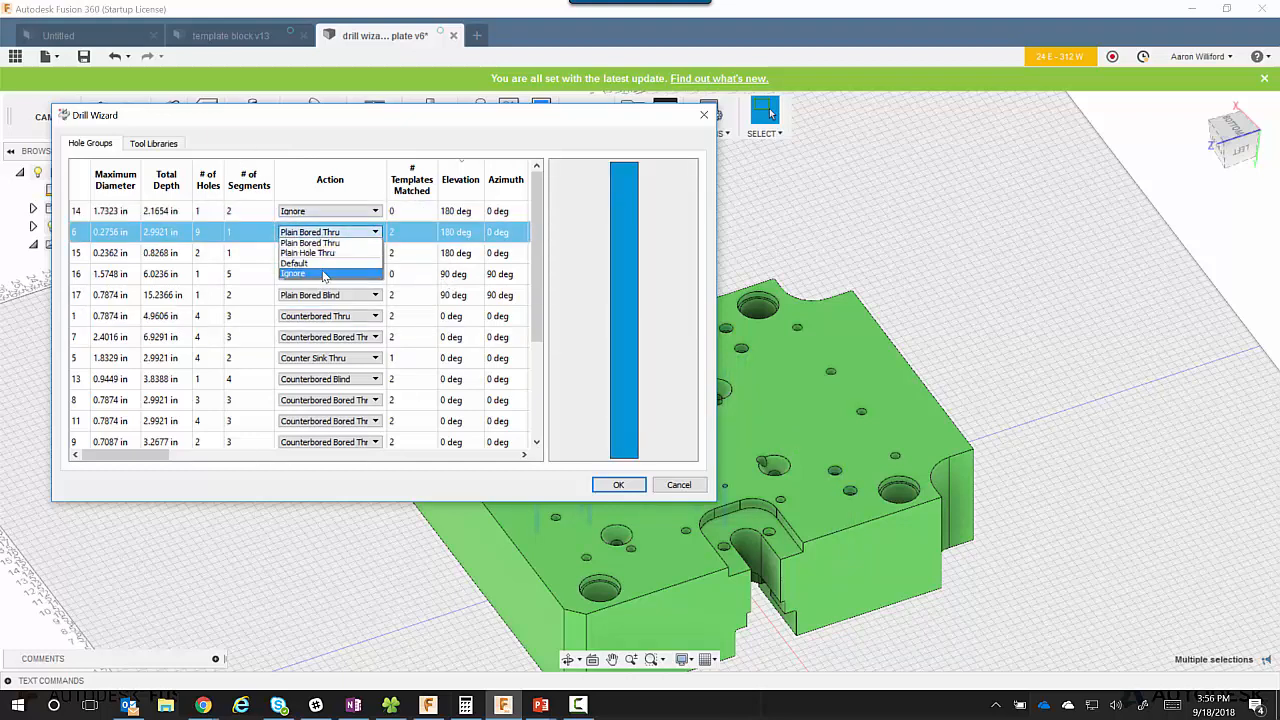
click(352, 268)
click(355, 254)
click(358, 288)
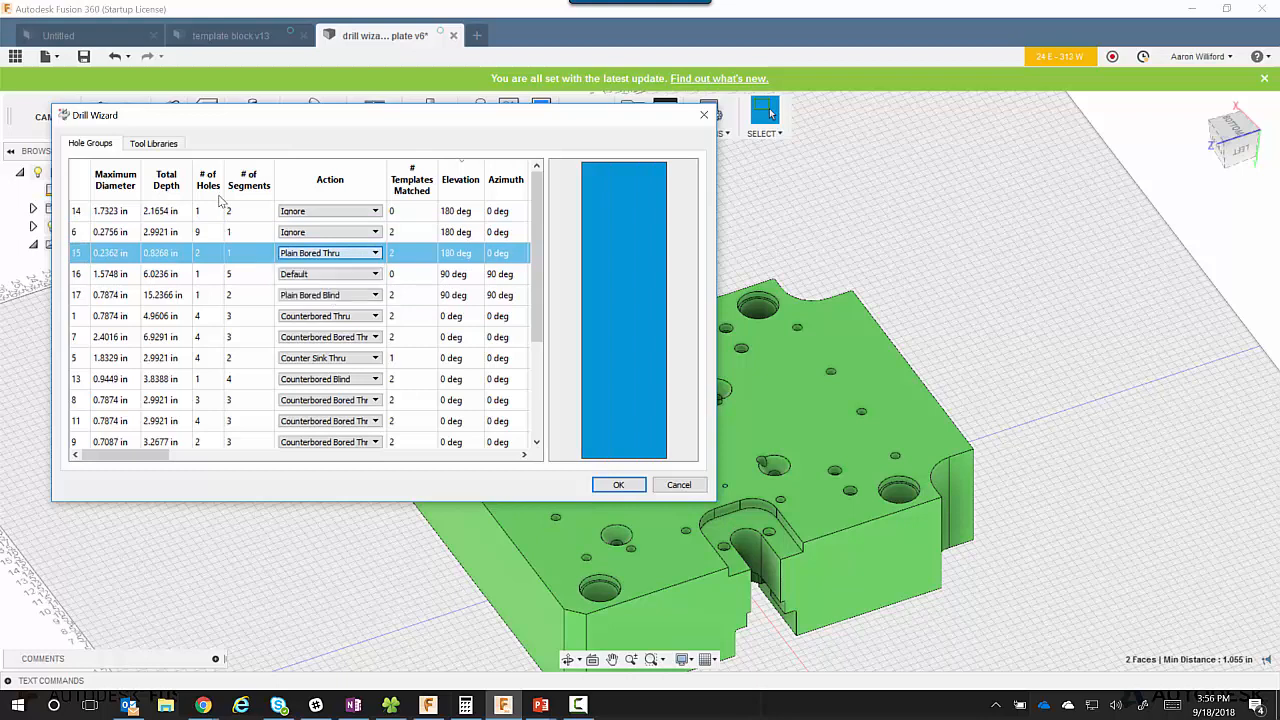
click(362, 274)
click(362, 292)
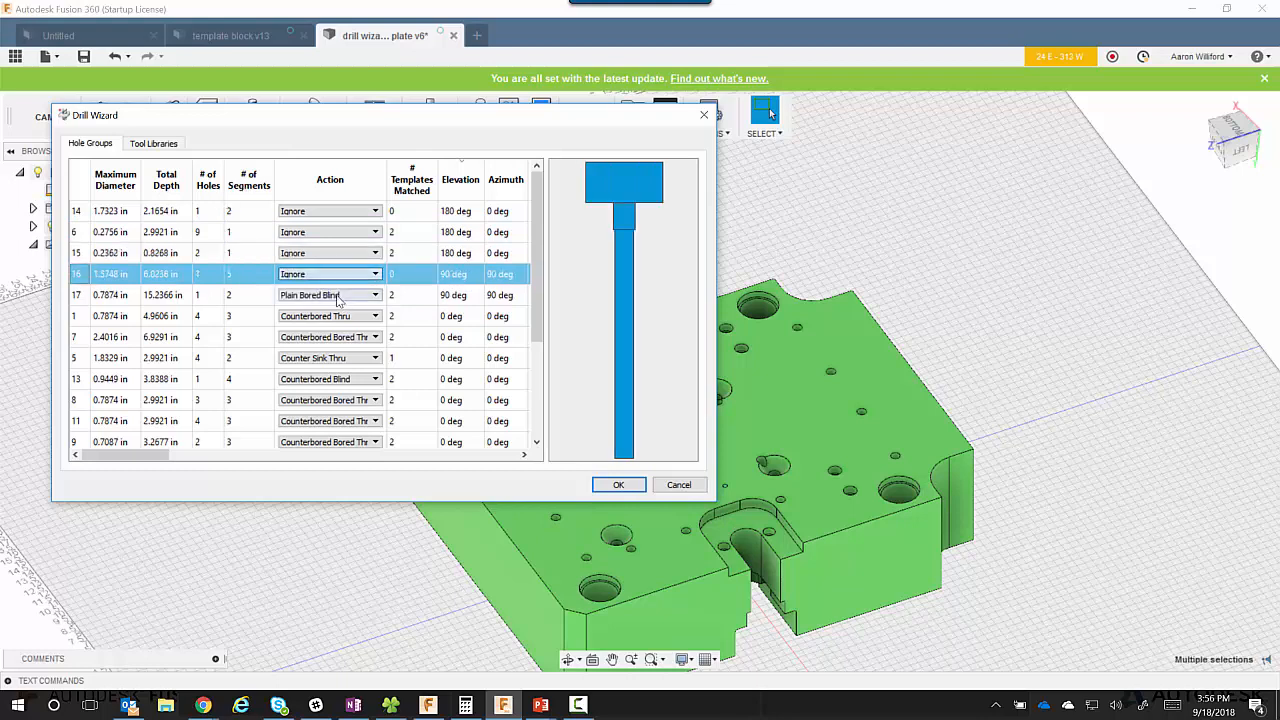
click(362, 295)
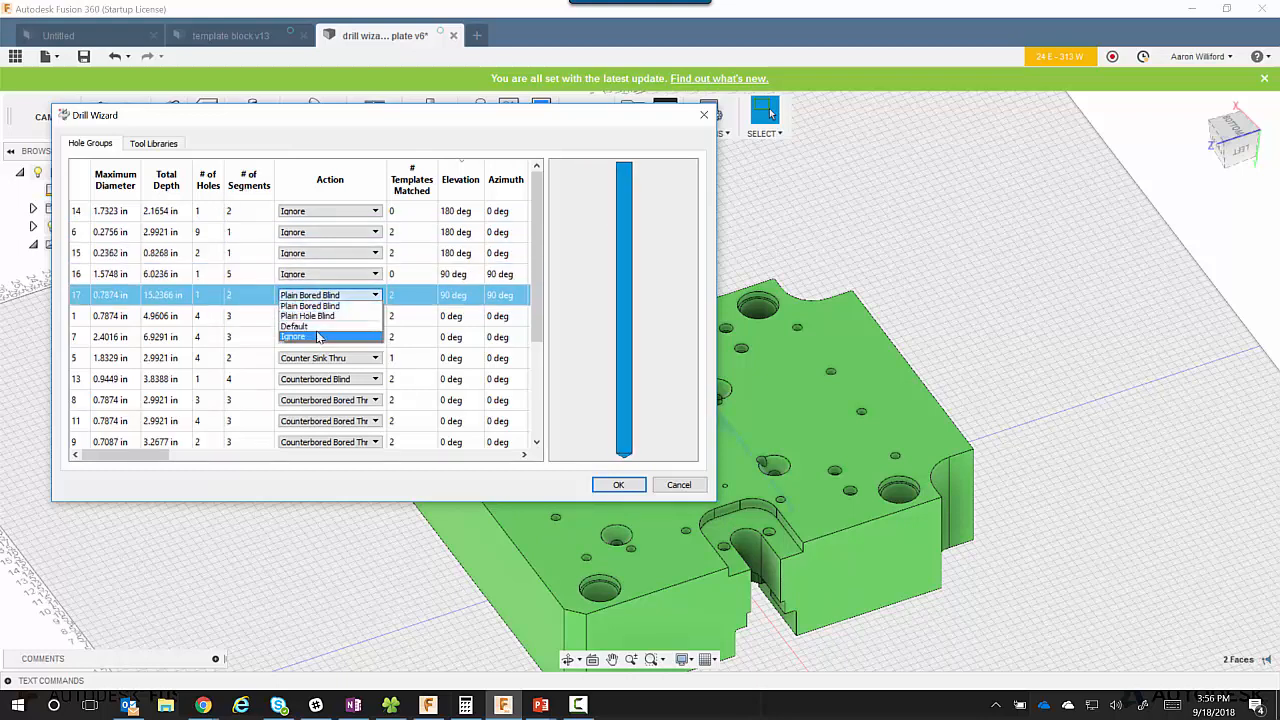
click(335, 336)
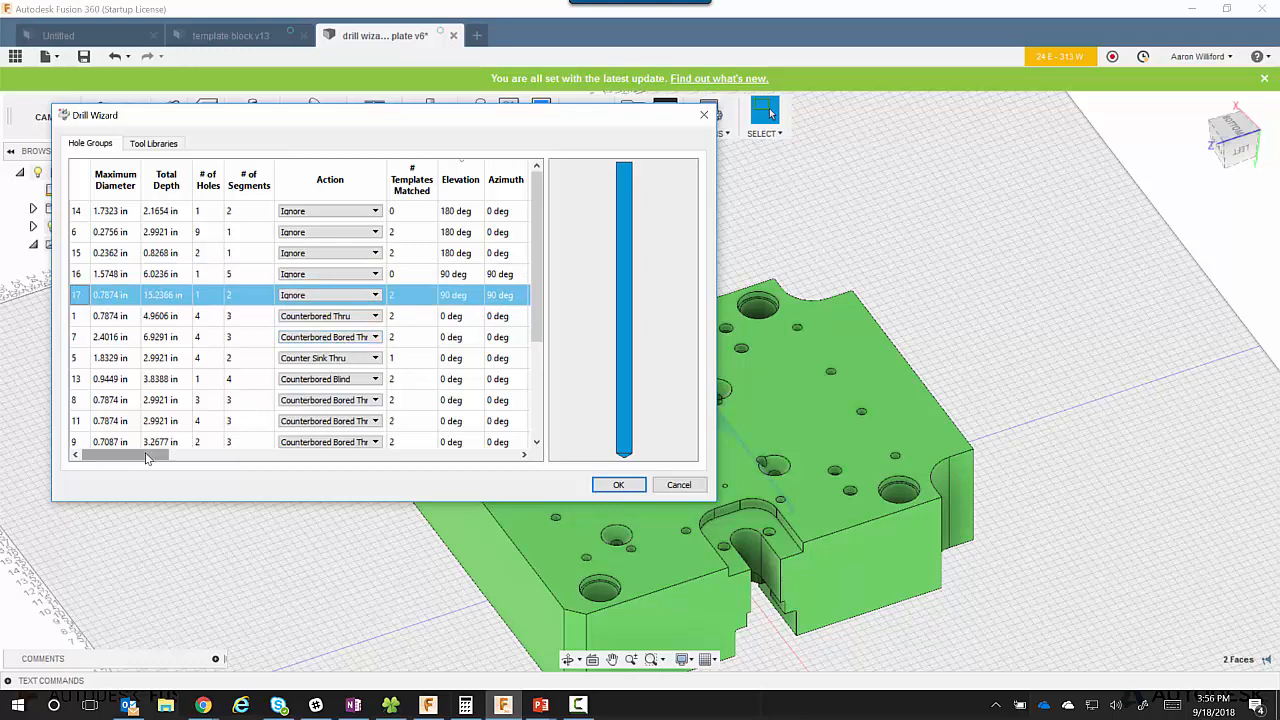
Step: Review the tool libraries that the Drill Wizard can use, comparing them with the hole group list
click(154, 144)
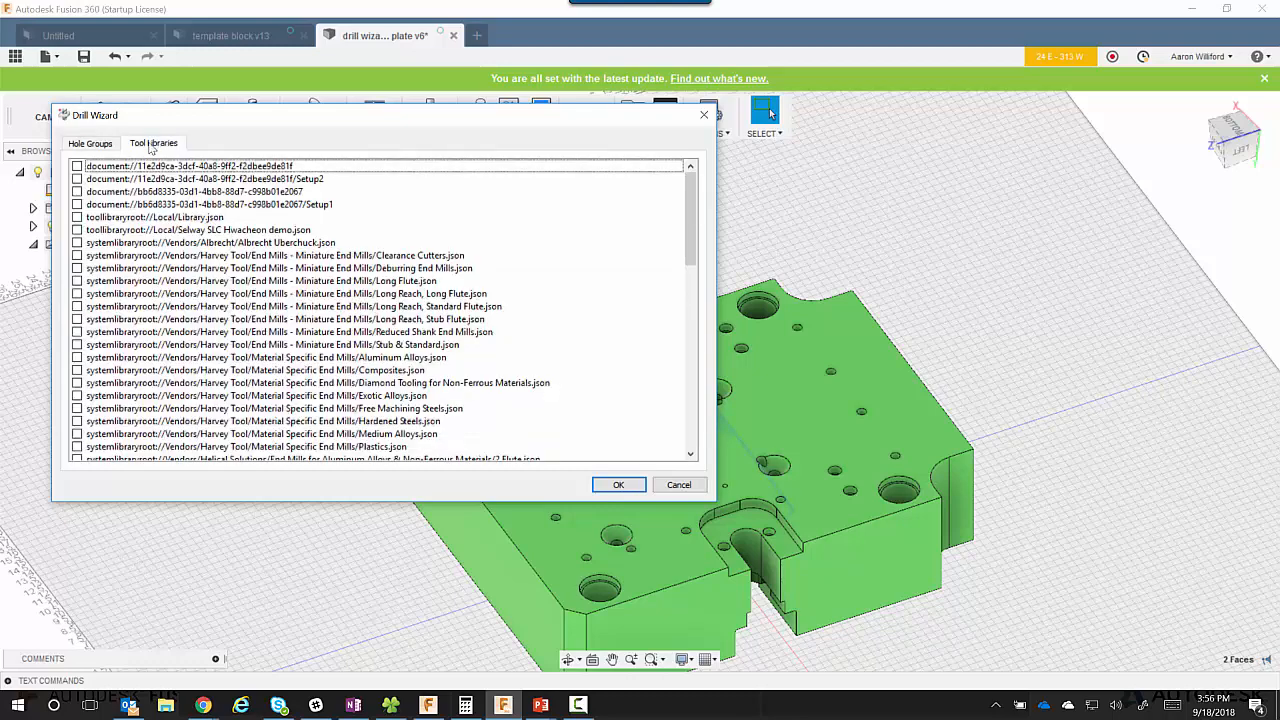
click(97, 146)
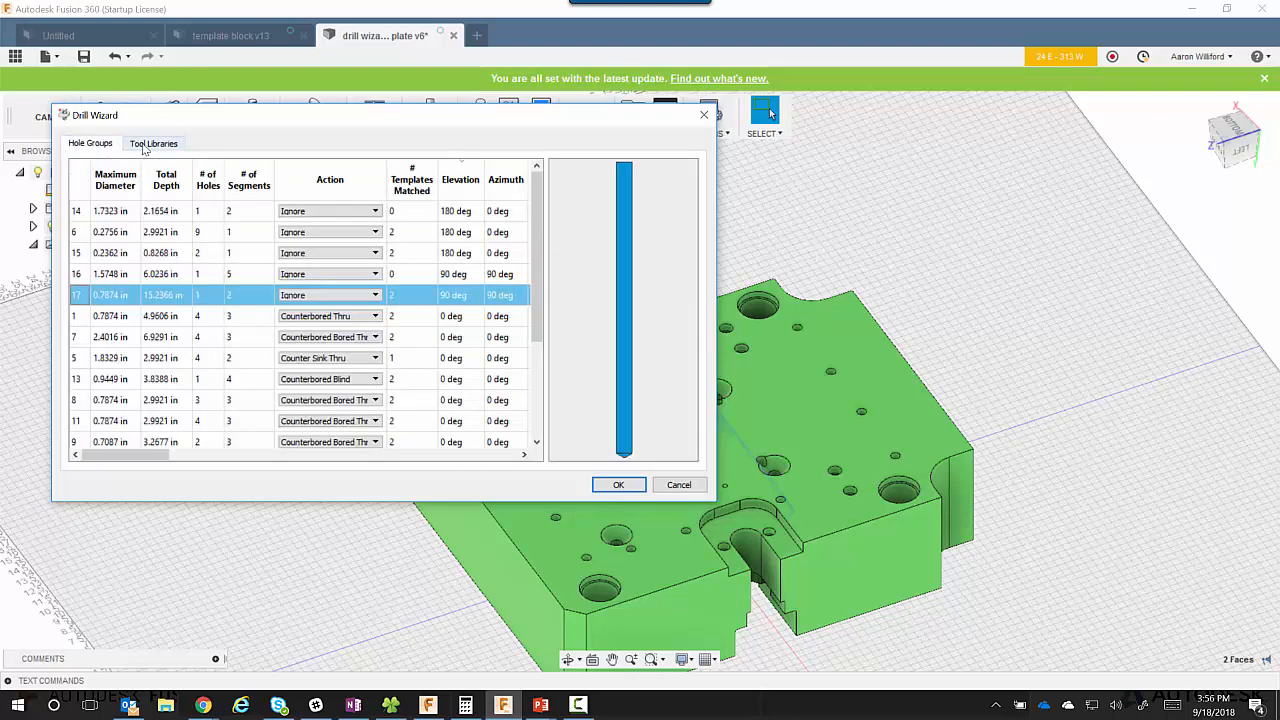
click(150, 146)
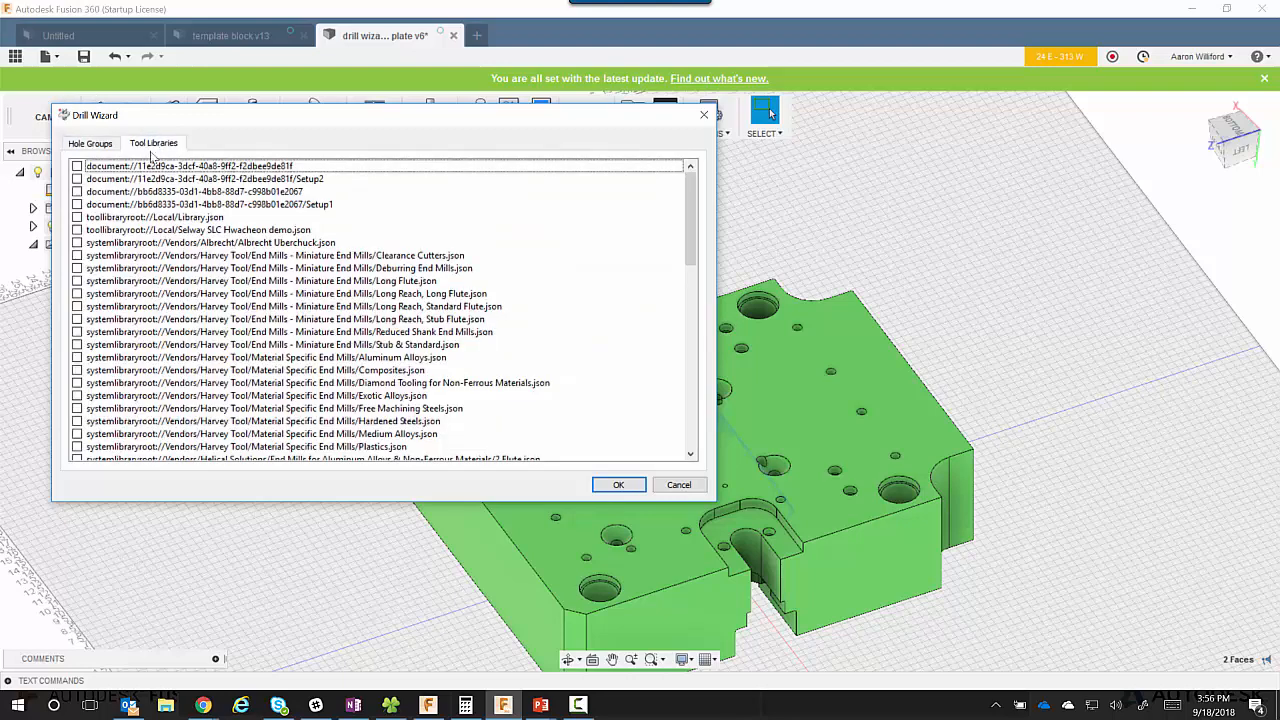
click(91, 144)
drag(240, 121, 266, 149)
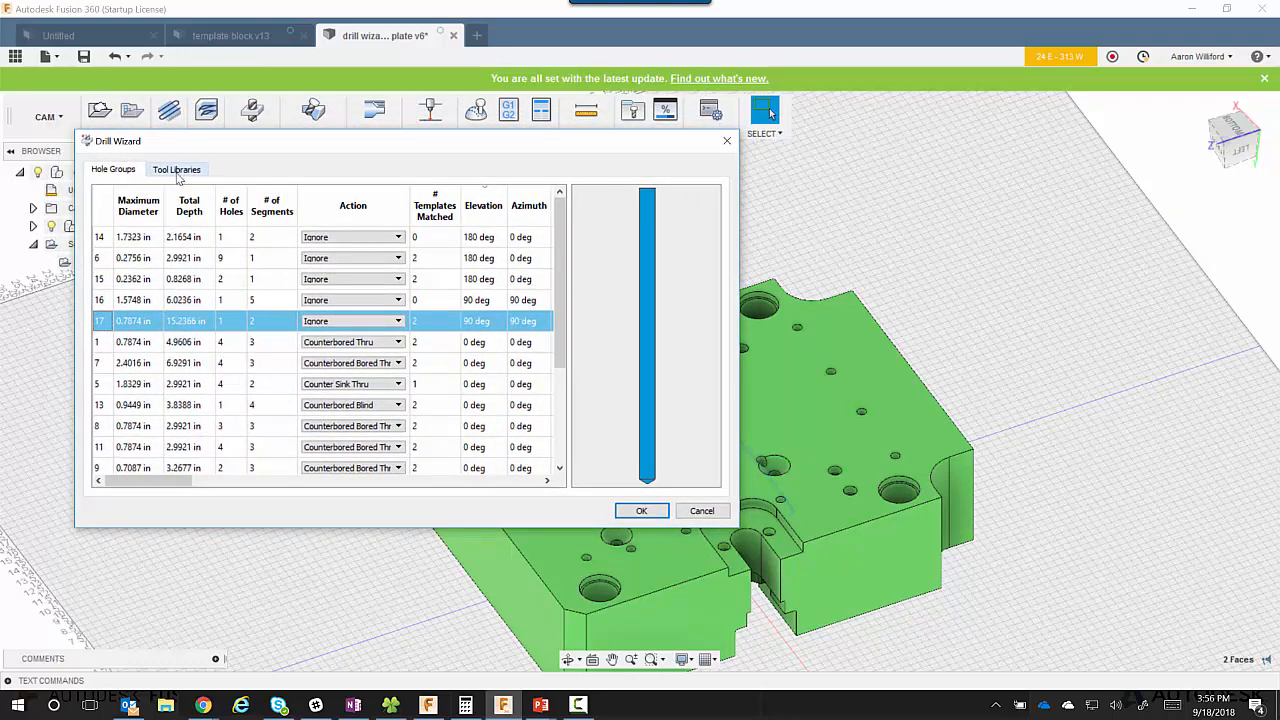
click(177, 172)
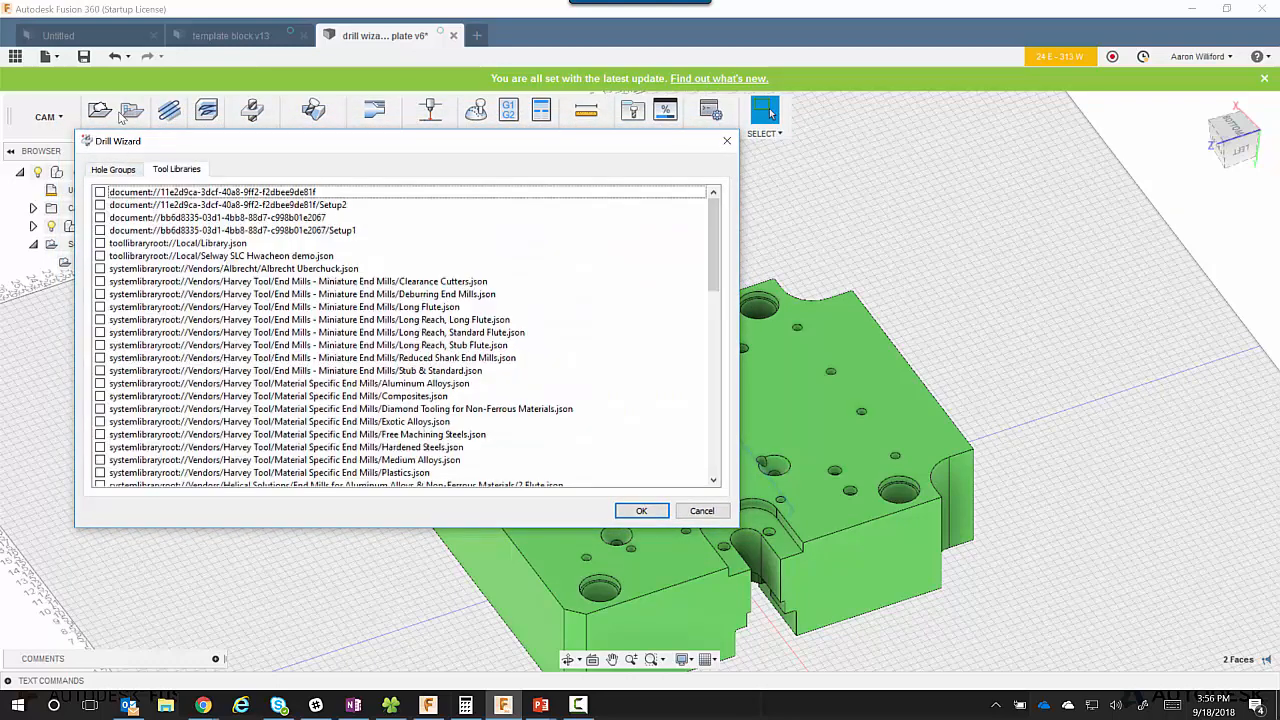
Step: Return to the hole groups and accept the wizard settings to generate the drilling operations in Setup1
click(127, 172)
drag(288, 154, 322, 146)
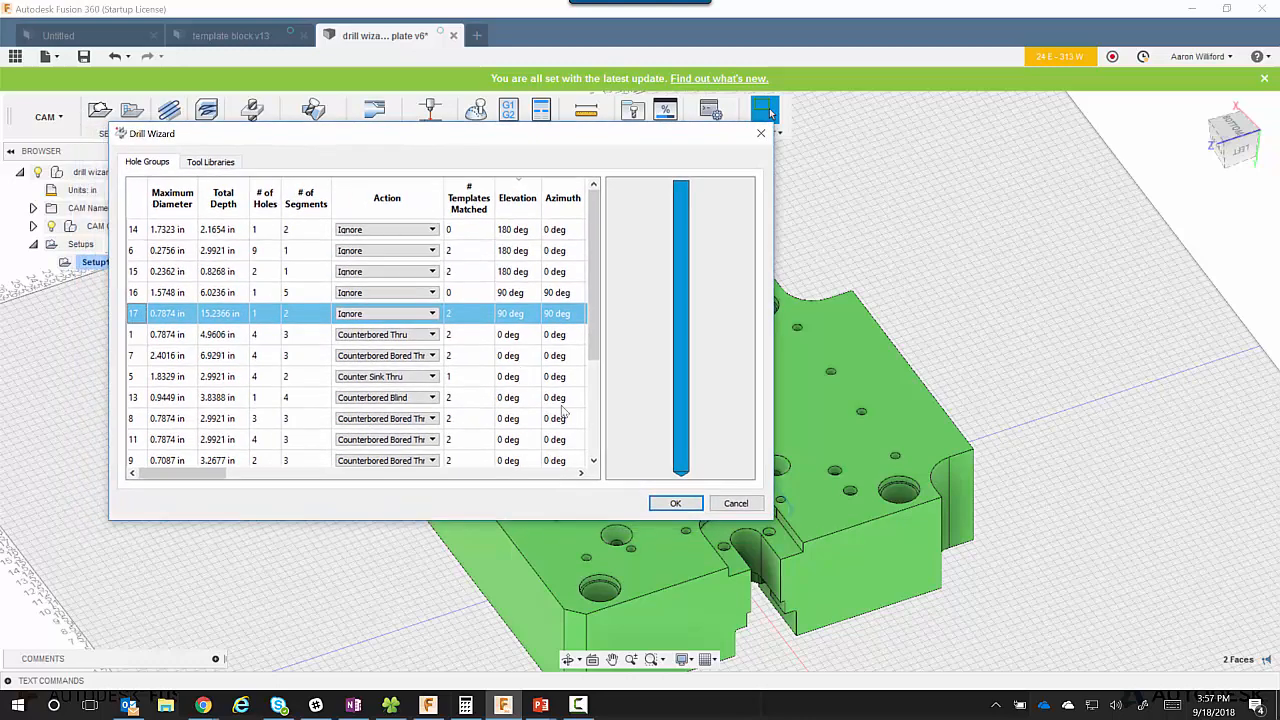
click(675, 503)
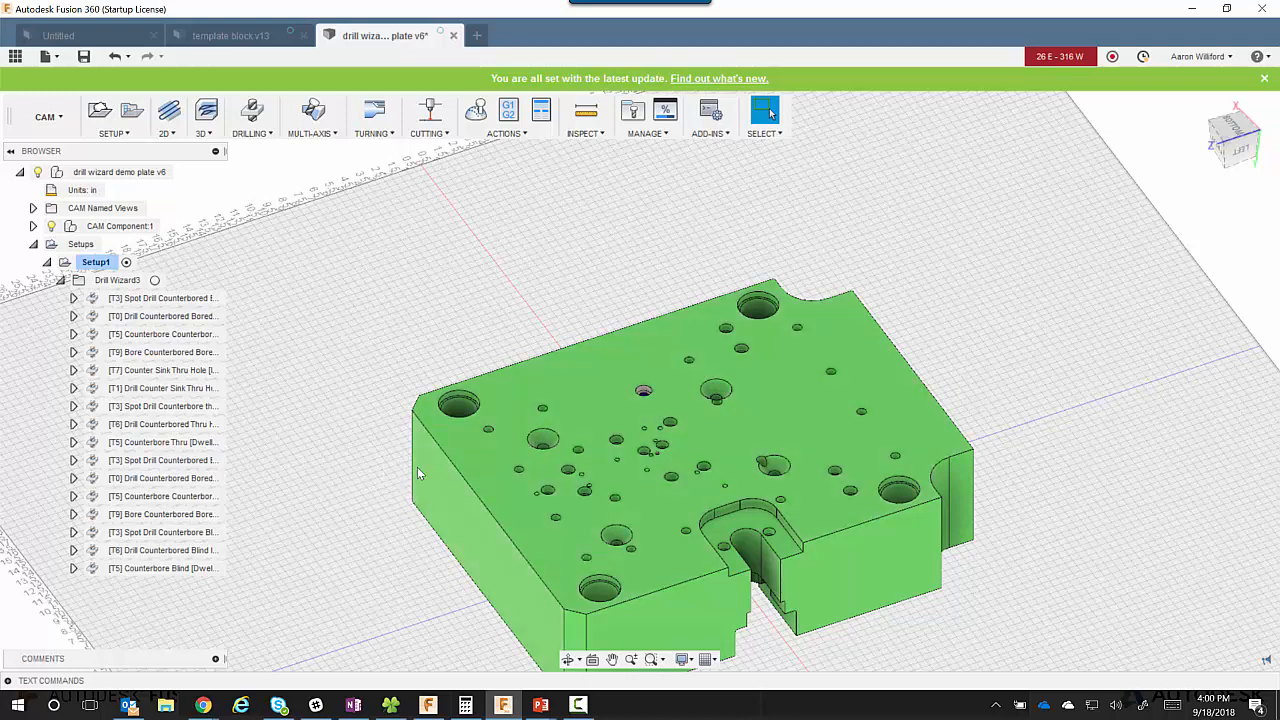
Step: Select the first spot drill, drill and counterbore operations, view the Store As Hole Template option, and clear the selection
click(170, 301)
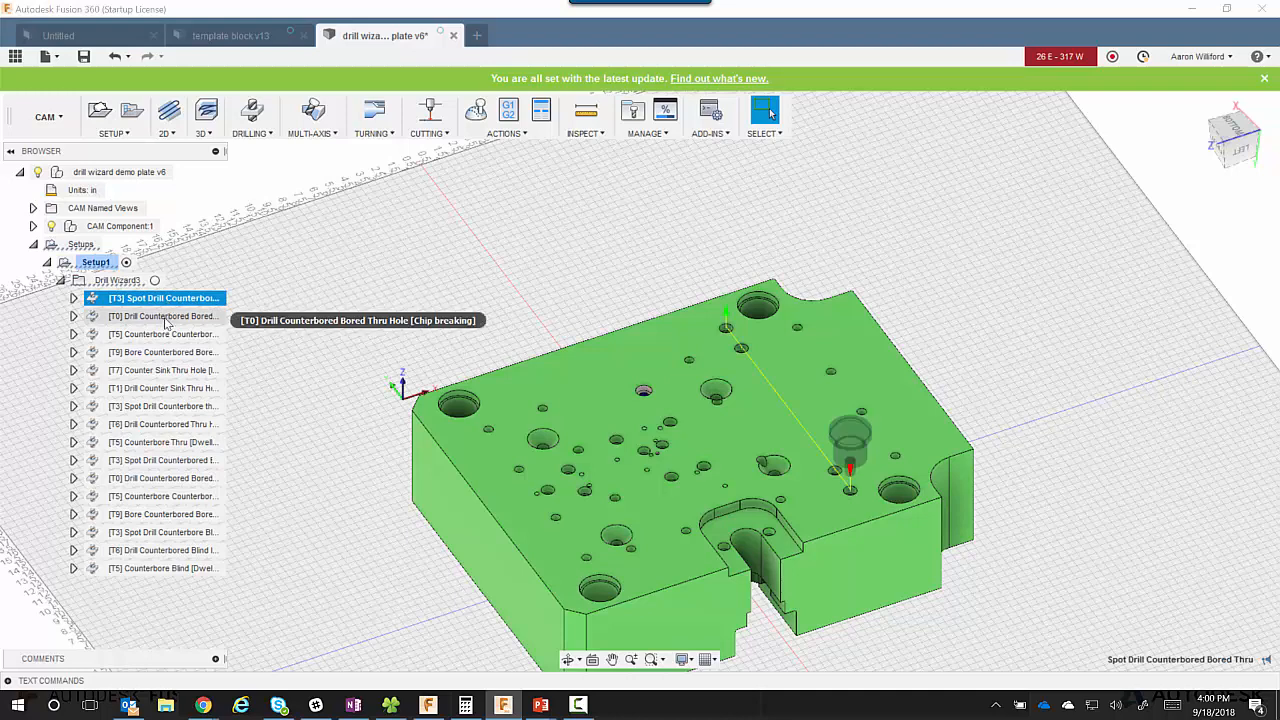
ctrl+click(165, 316)
ctrl+click(165, 334)
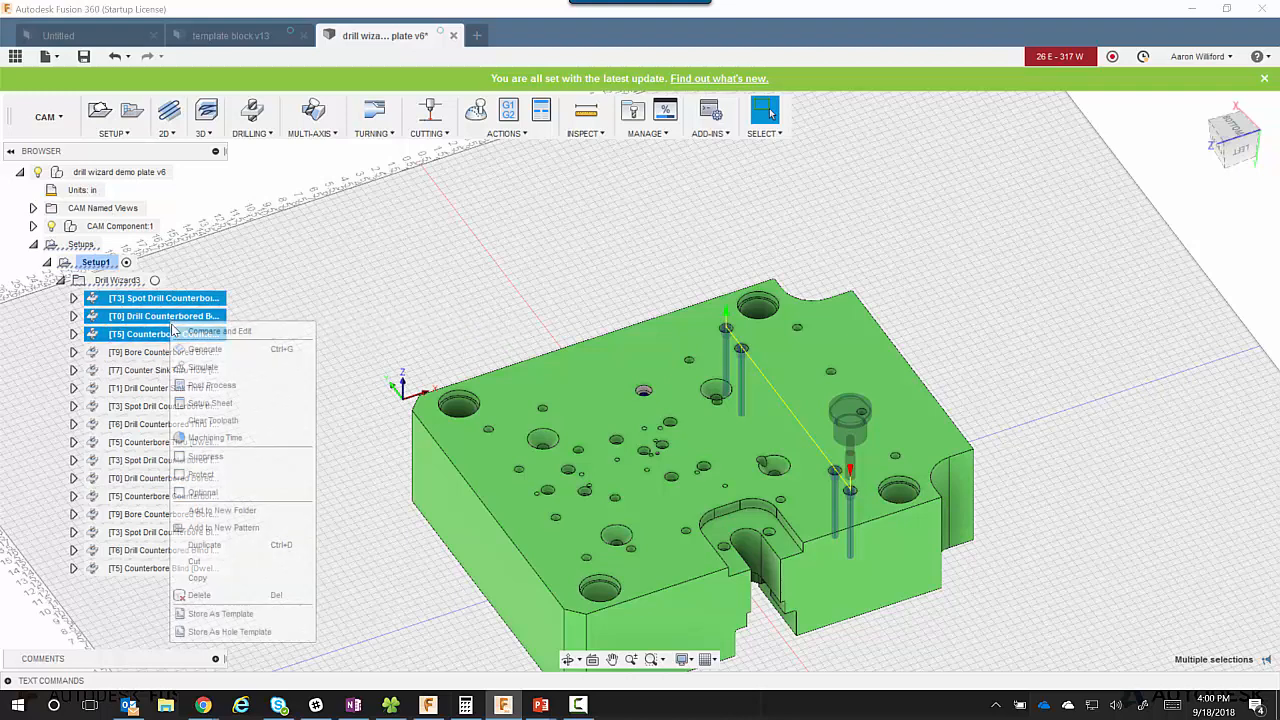
right_click(170, 326)
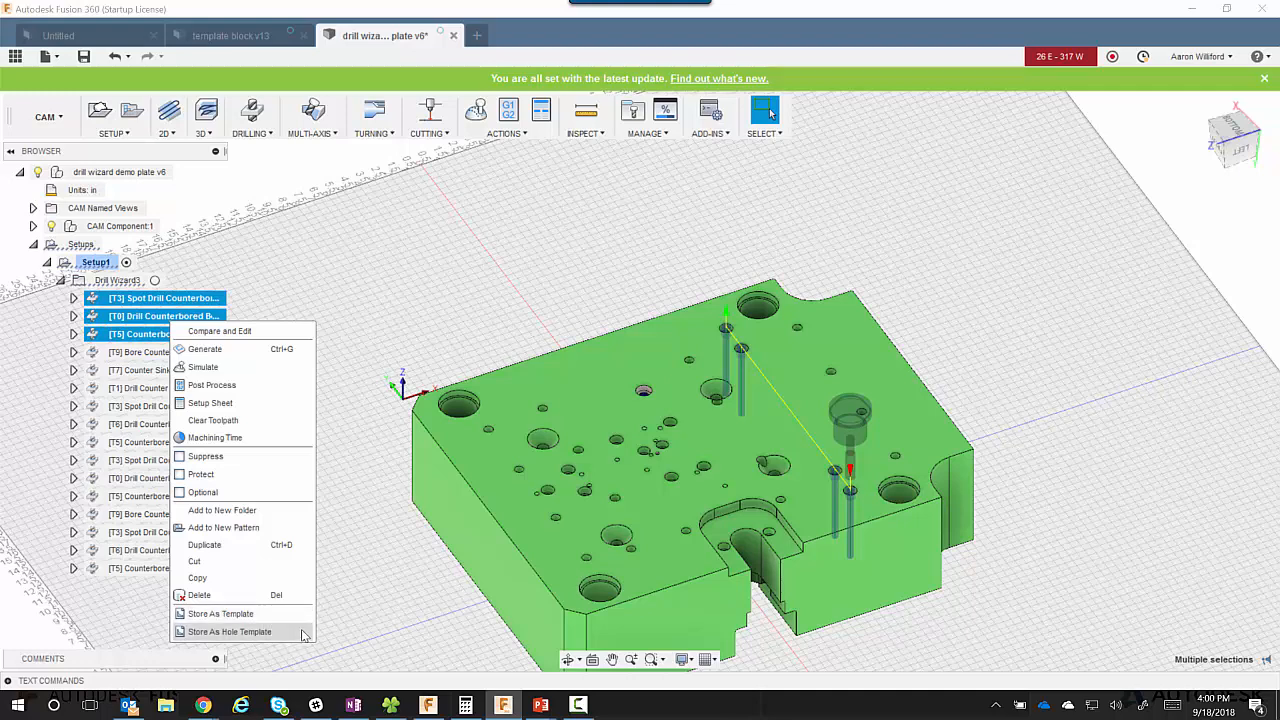
click(381, 626)
click(265, 389)
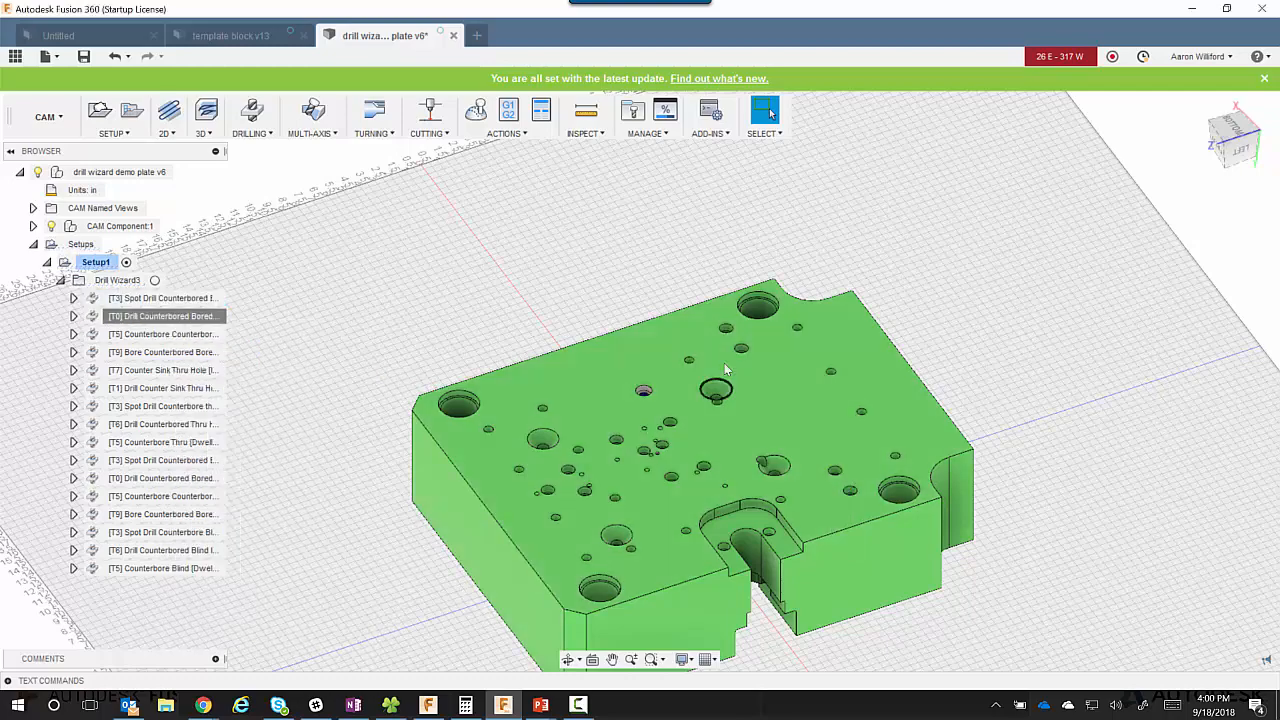
Step: Examine the counterbored hole beside the large corner hole, checking the radius of its counterbore and its smaller bore
scroll(736, 336, down, 3)
scroll(732, 333, up, 1)
scroll(733, 335, up, 5)
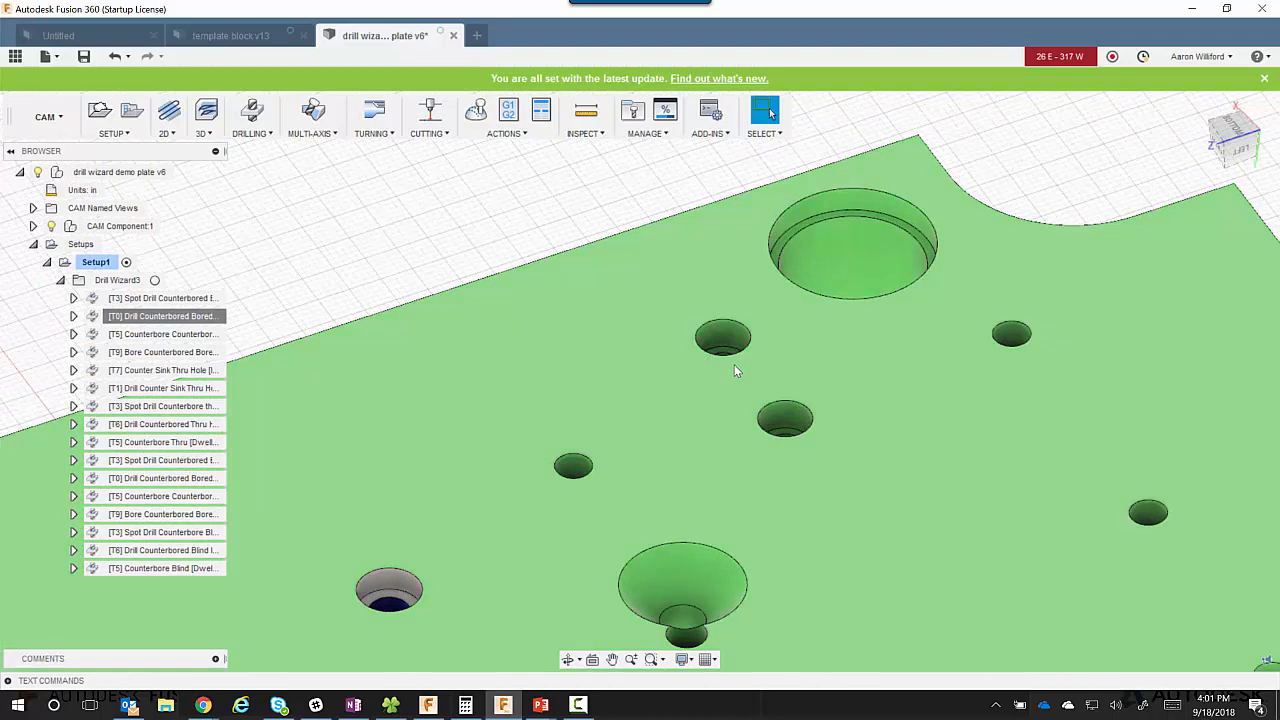
mouse_move(735, 373)
shift+middle_down()
mouse_move(743, 394)
mouse_move(736, 366)
shift+middle_up()
click(719, 312)
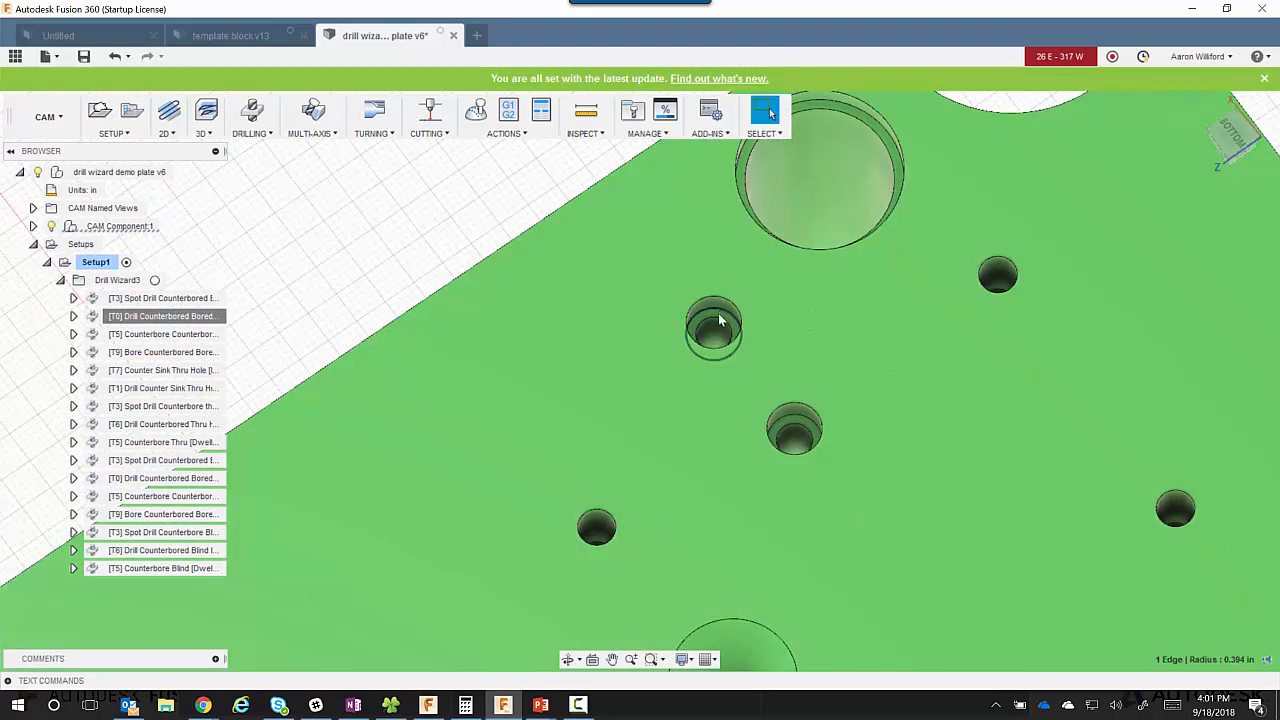
click(719, 340)
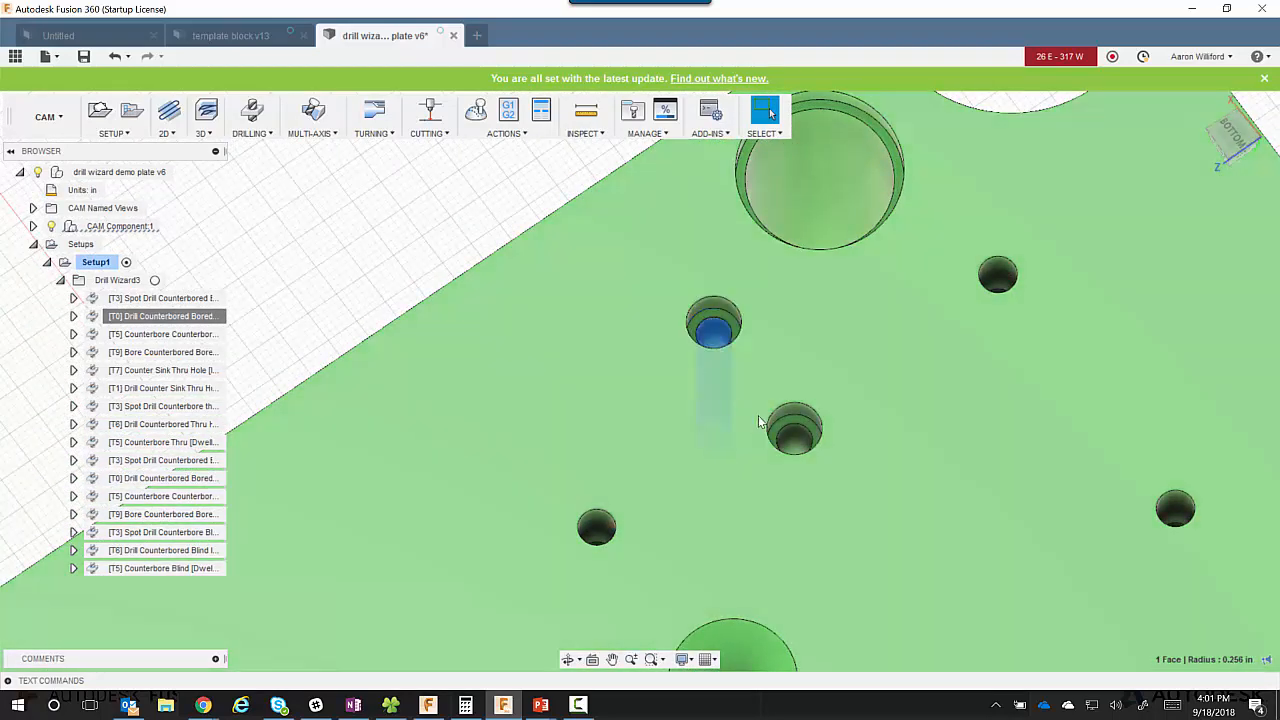
shift+middle_drag(758, 415, 721, 416)
click(710, 348)
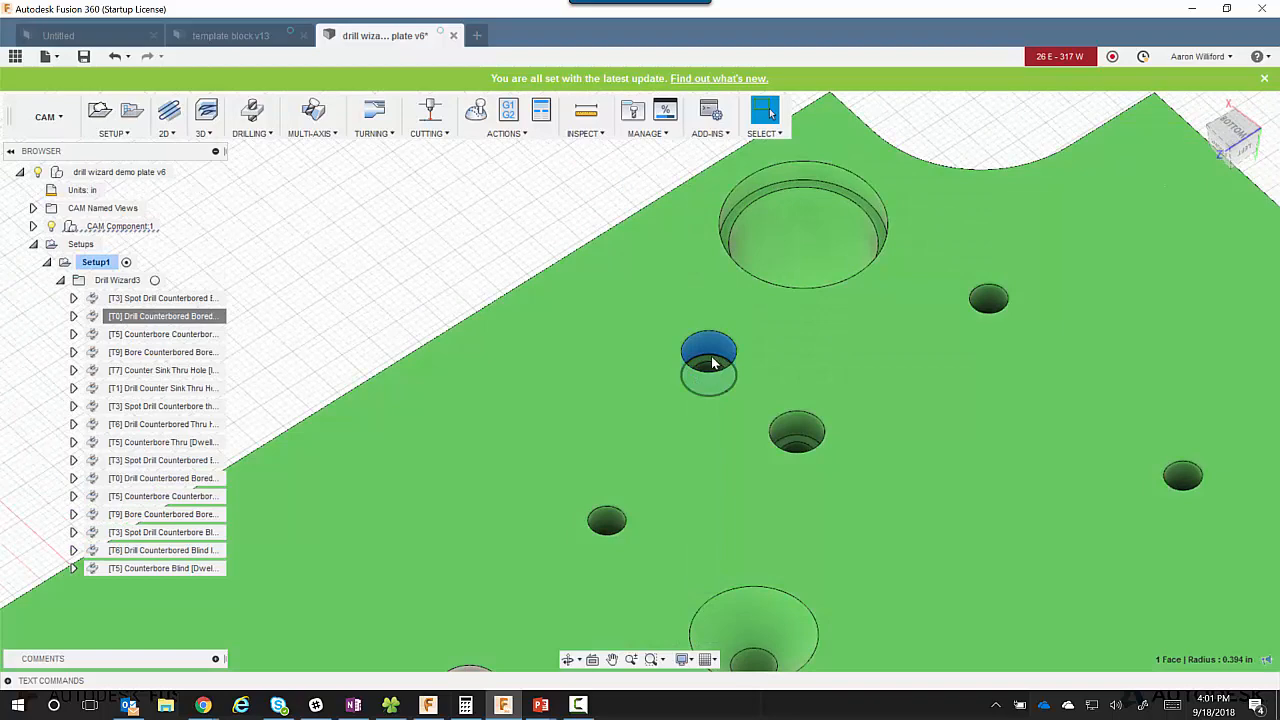
scroll(711, 367, down, 2)
scroll(711, 367, up, 5)
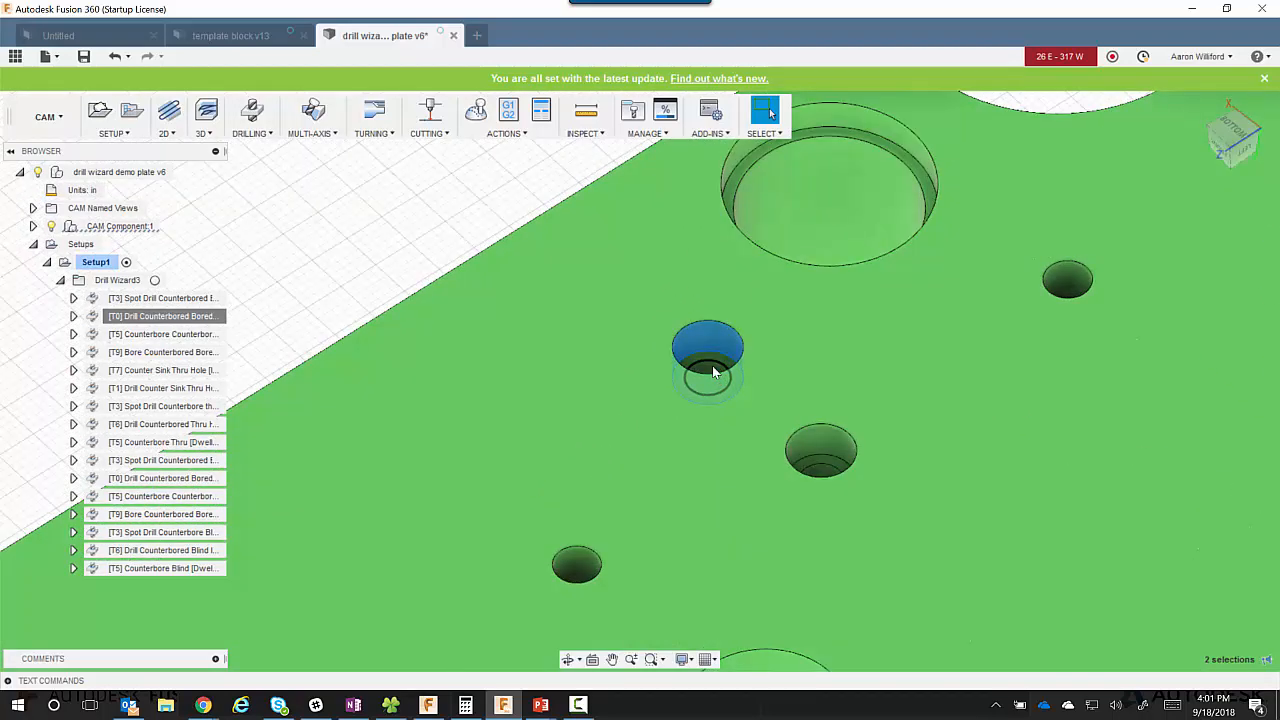
click(710, 367)
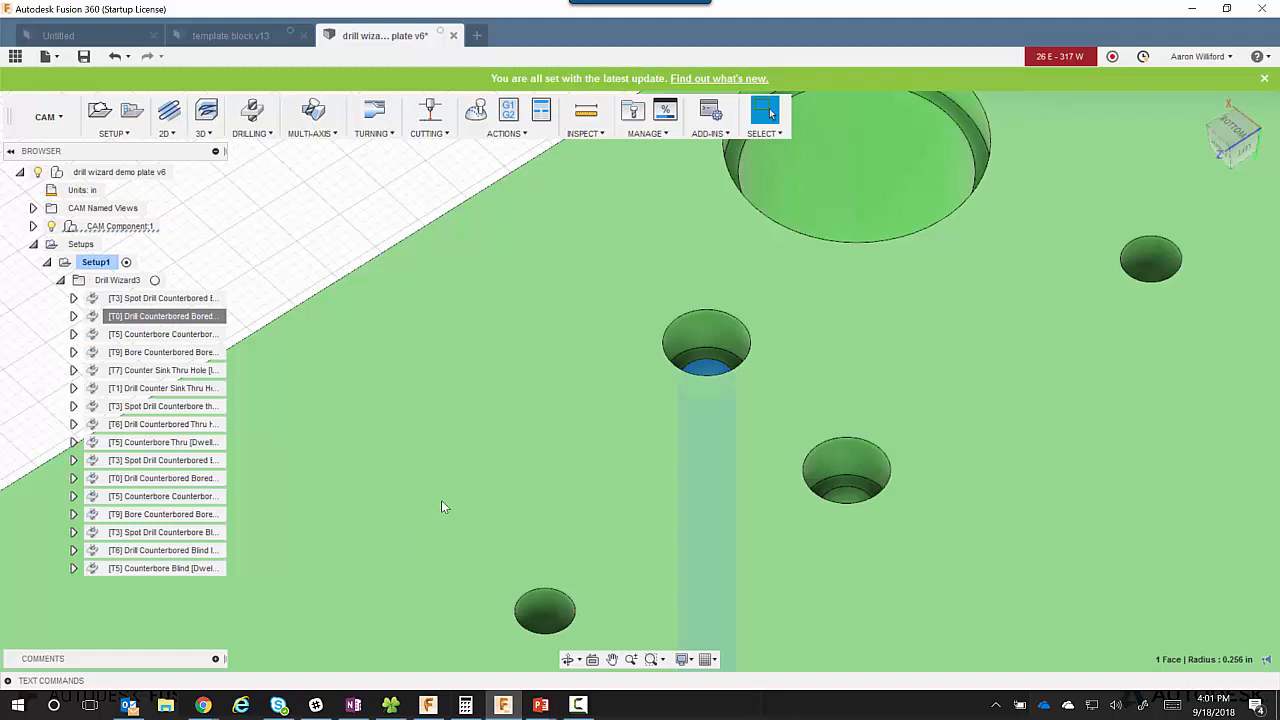
scroll(503, 466, down, 5)
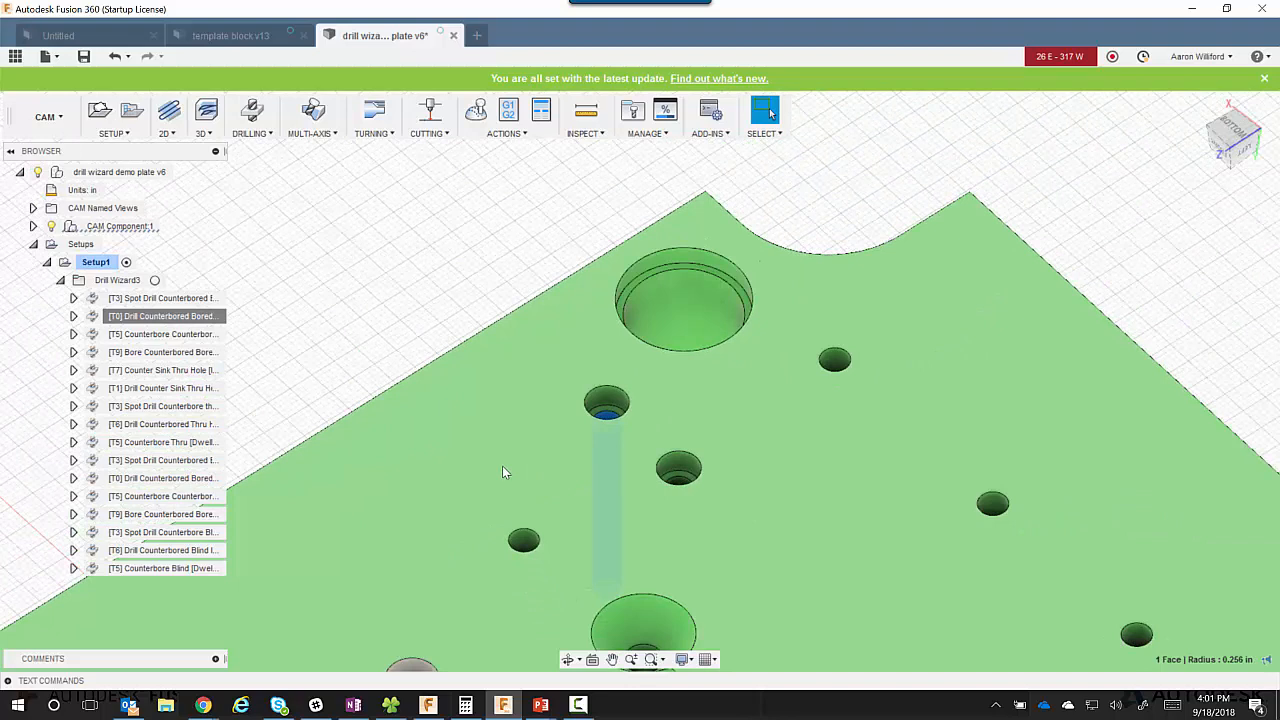